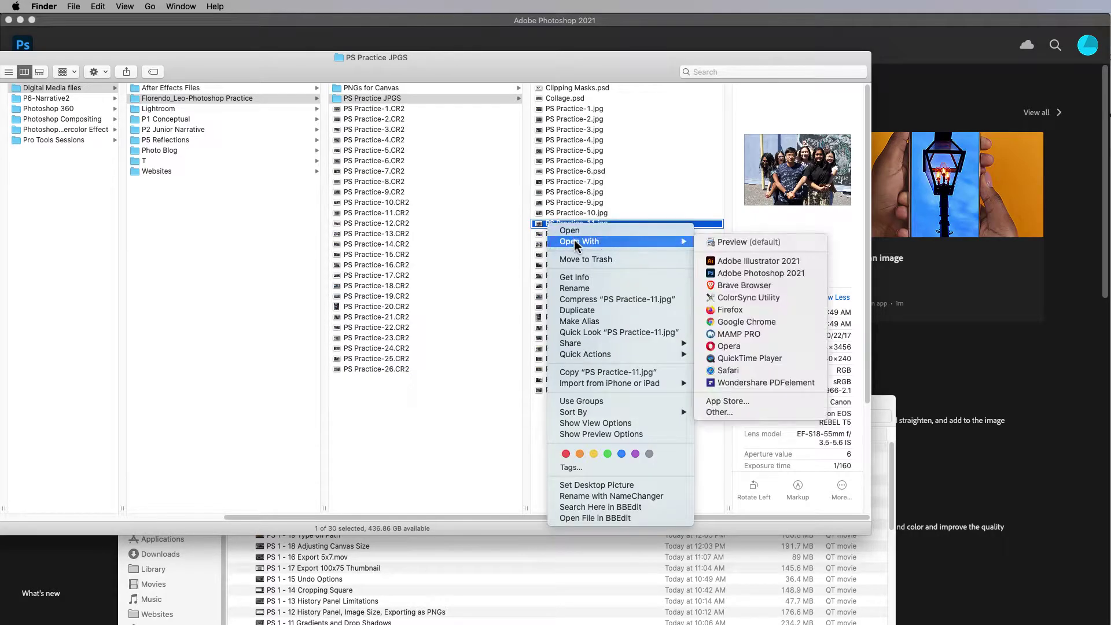
# Step: Open PS Practice-11.jpg in Photoshop, duplicate it to Layer 1 and hide the Background layer
pyautogui.click(741, 273)
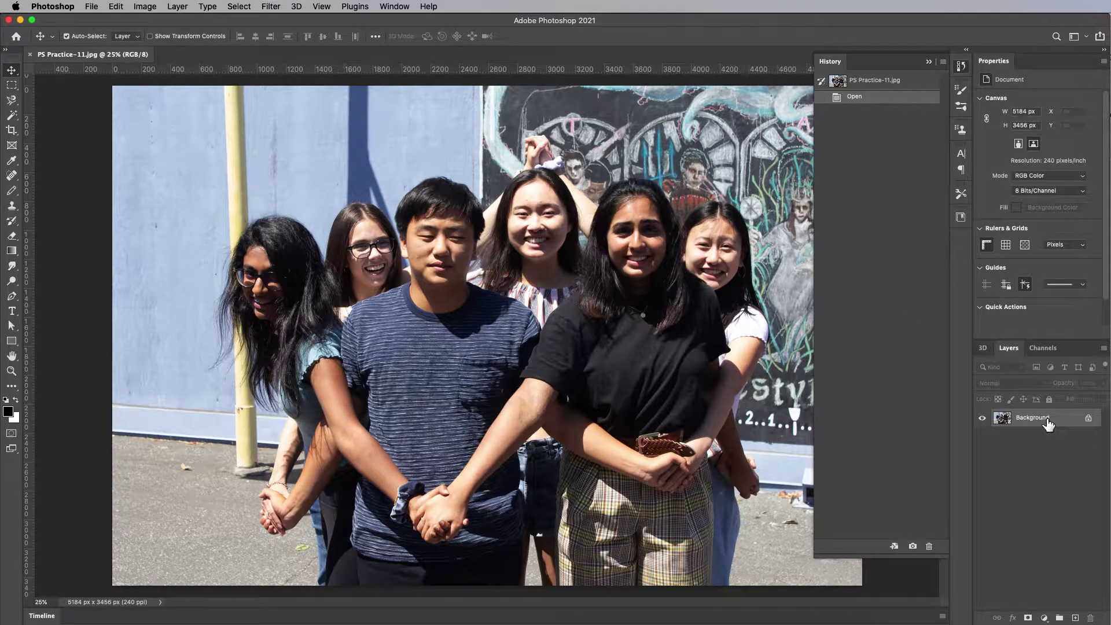
pyautogui.press('super+j')
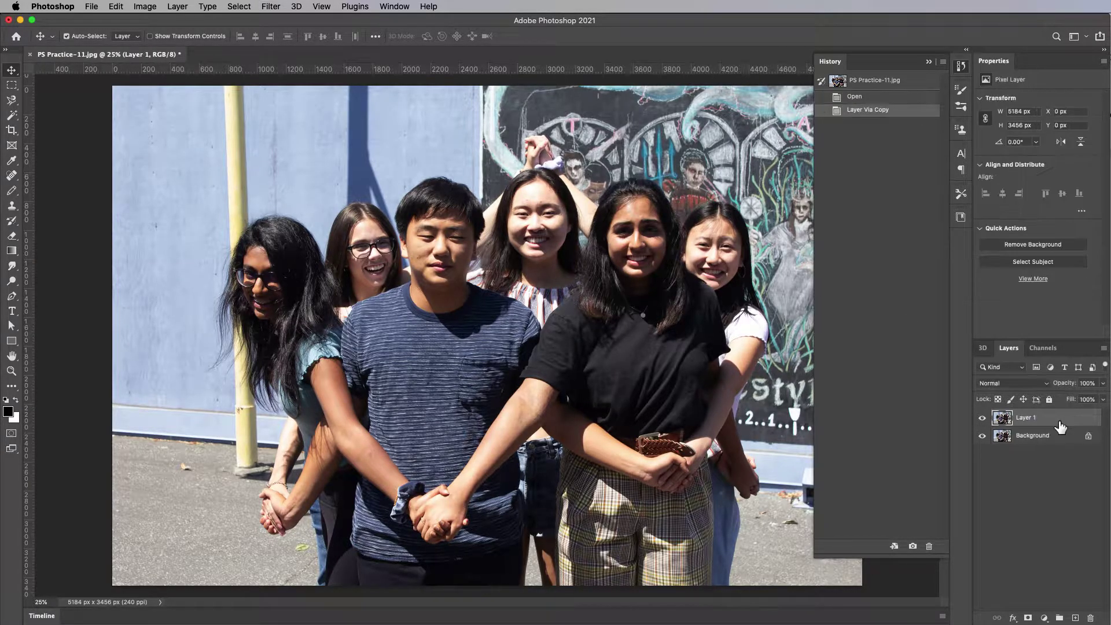
pyautogui.click(982, 436)
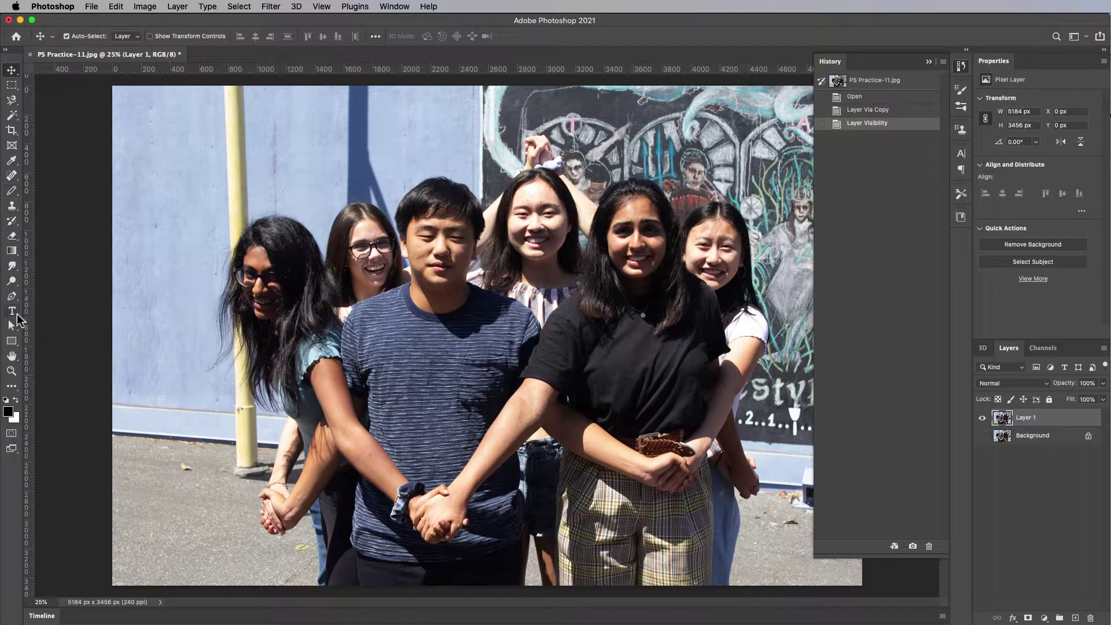
# Step: Type the word 'Freestyle' on the photo and enlarge it to 122 pt
pyautogui.click(12, 311)
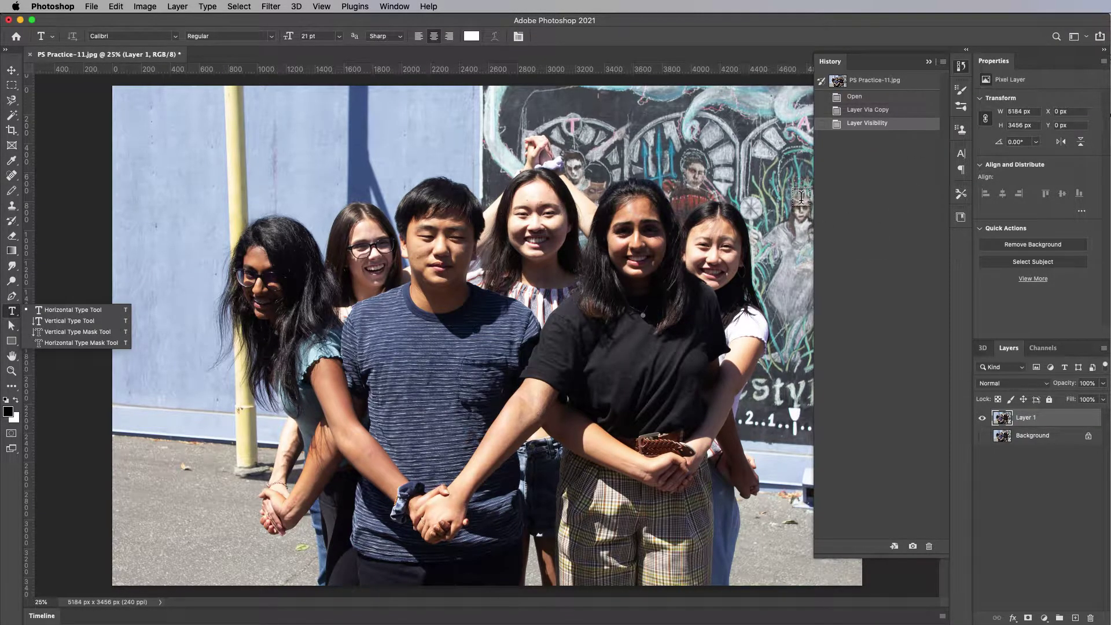
pyautogui.click(215, 229)
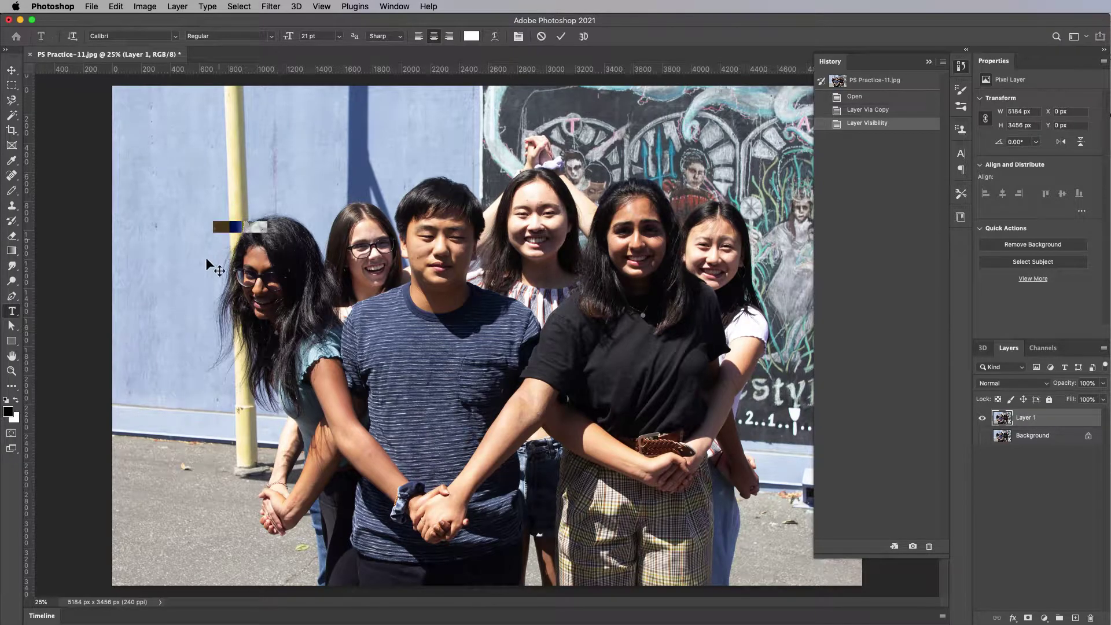
pyautogui.write('Freestyle')
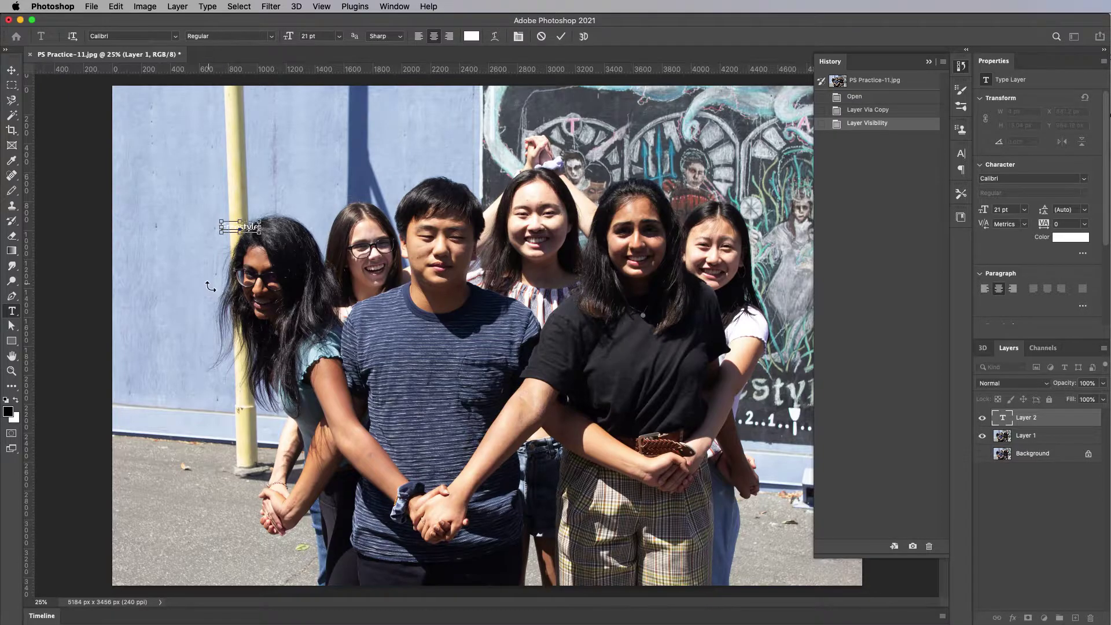
pyautogui.doubleClick(234, 228)
pyautogui.moveTo(988, 215); pyautogui.dragTo(1047, 218)
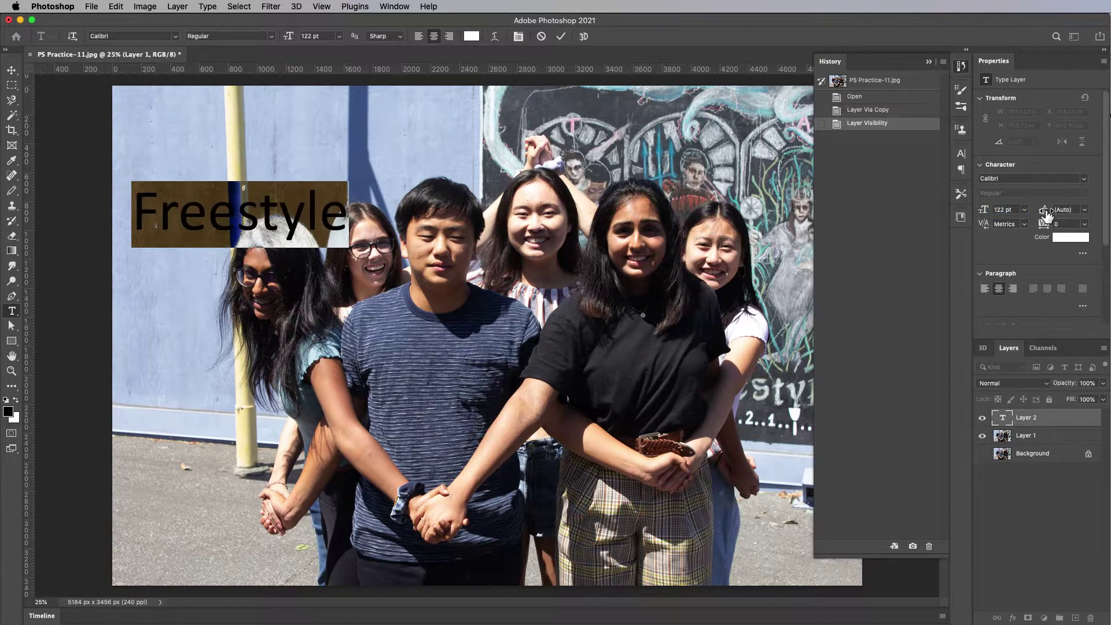
pyautogui.click(11, 70)
# Step: Move the Freestyle text to the photo's centre and raise its size to 223 pt
pyautogui.moveTo(309, 245); pyautogui.dragTo(560, 297)
pyautogui.click(997, 210)
pyautogui.write('167')
pyautogui.press('Return')
pyautogui.click(1006, 209)
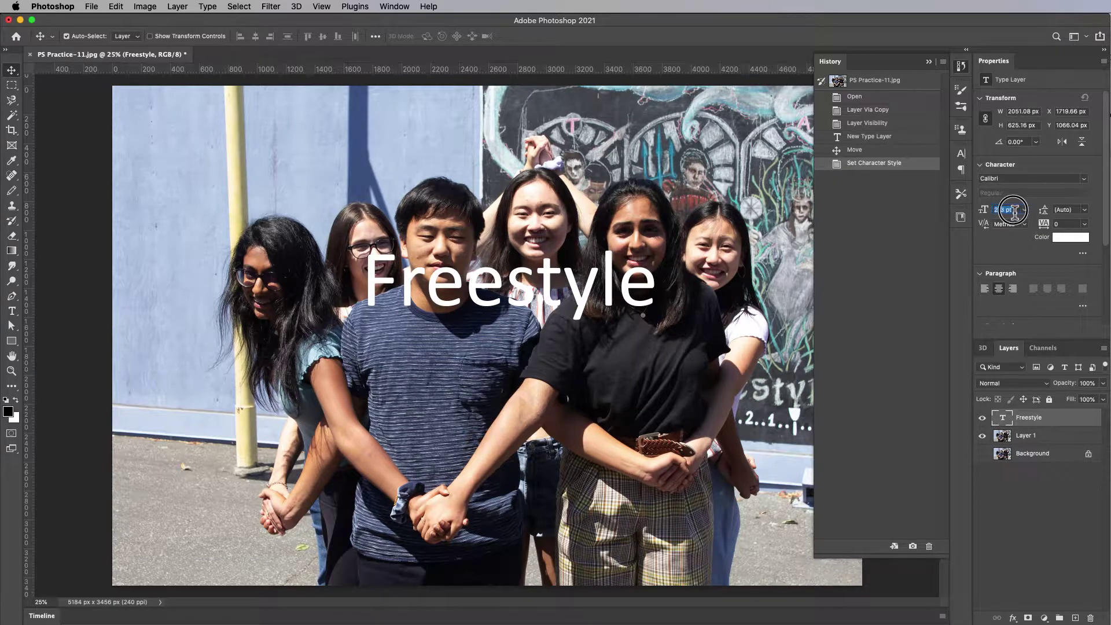
pyautogui.write('223')
pyautogui.press('Return')
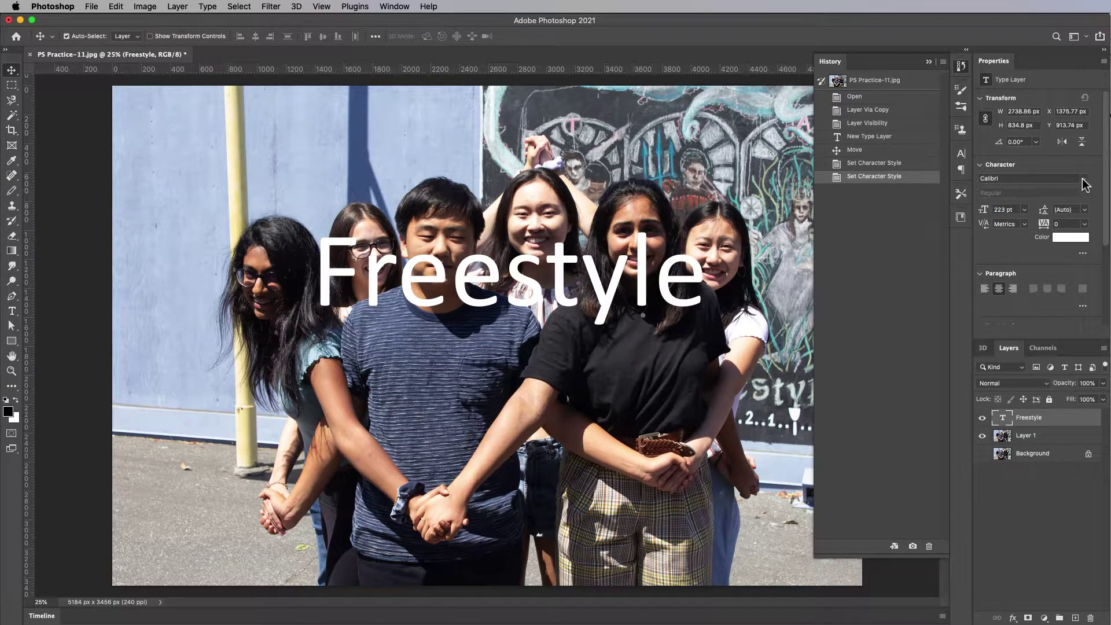
# Step: Browse the font family list and toggle the character settings without changing anything
pyautogui.click(1086, 180)
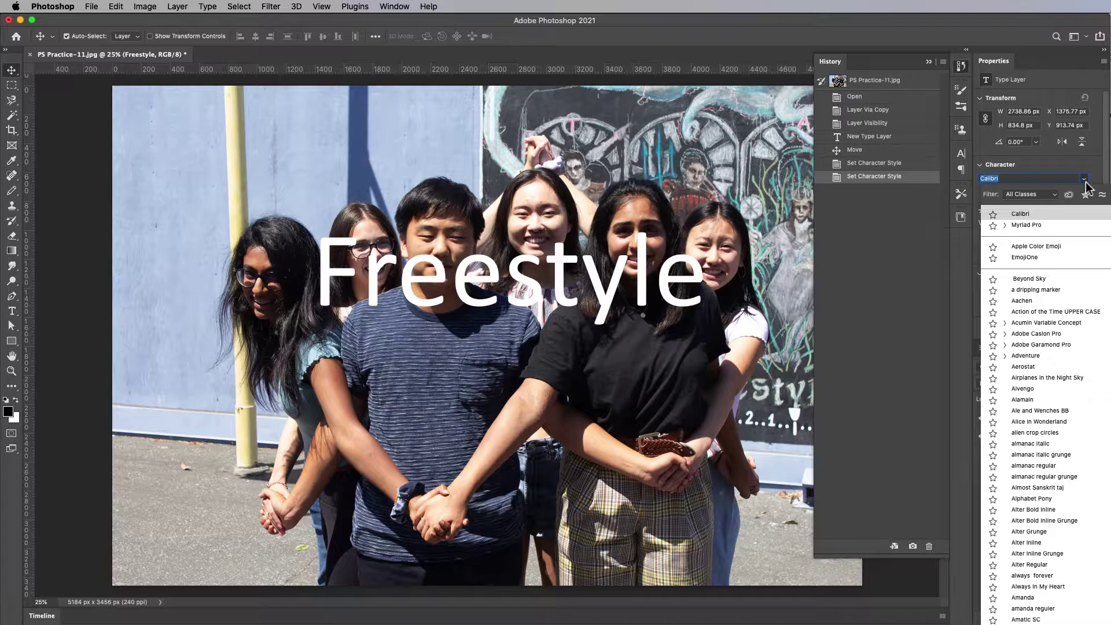
pyautogui.click(974, 277)
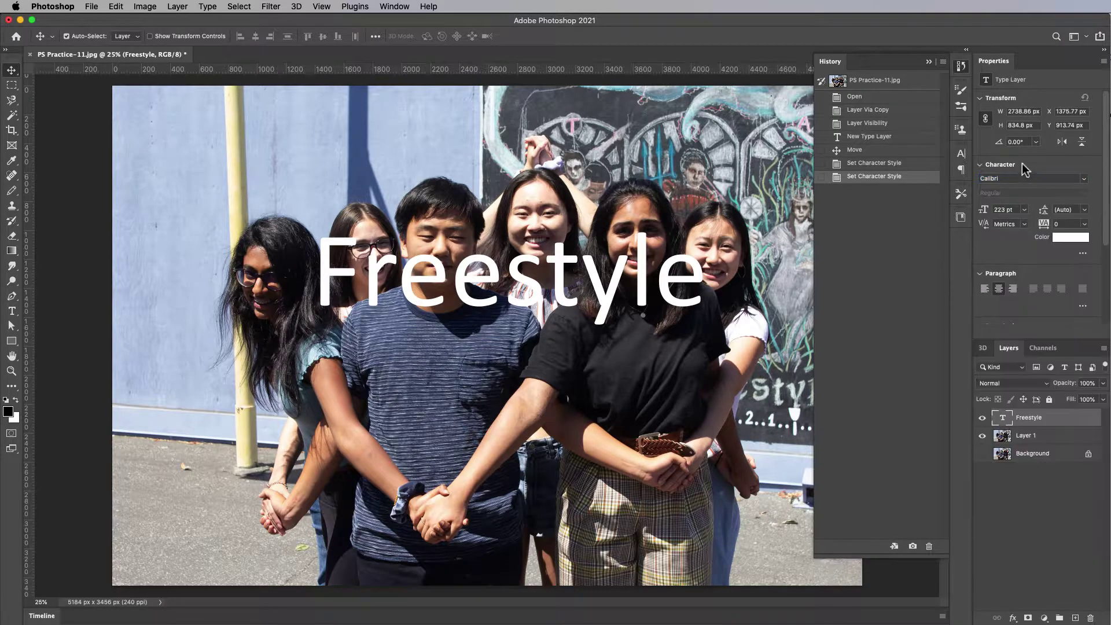
pyautogui.click(1001, 165)
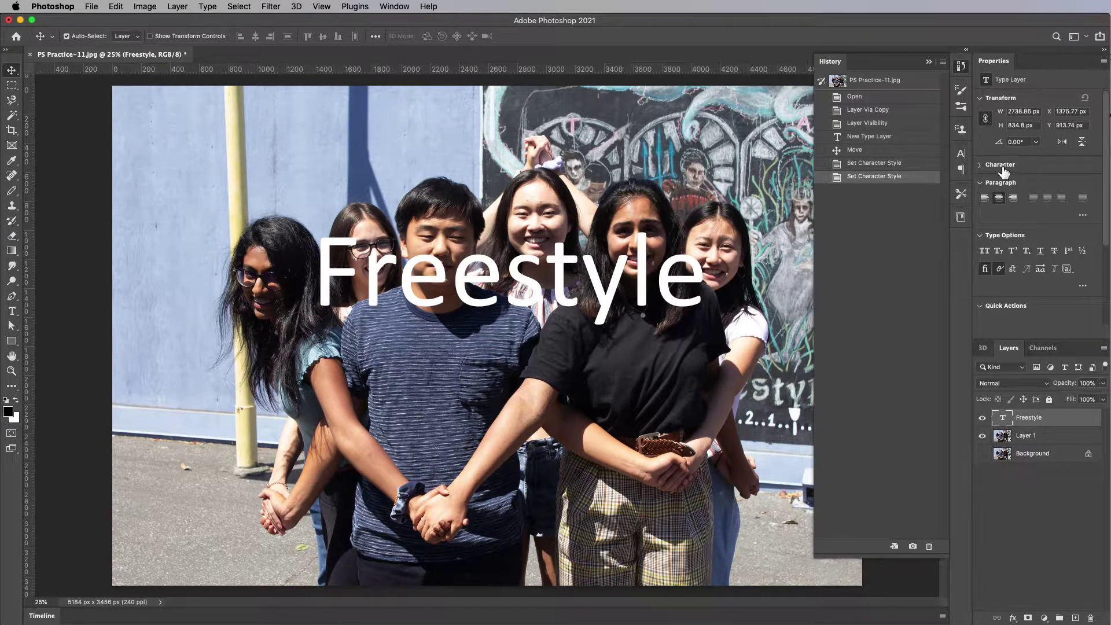
pyautogui.click(876, 216)
pyautogui.click(990, 166)
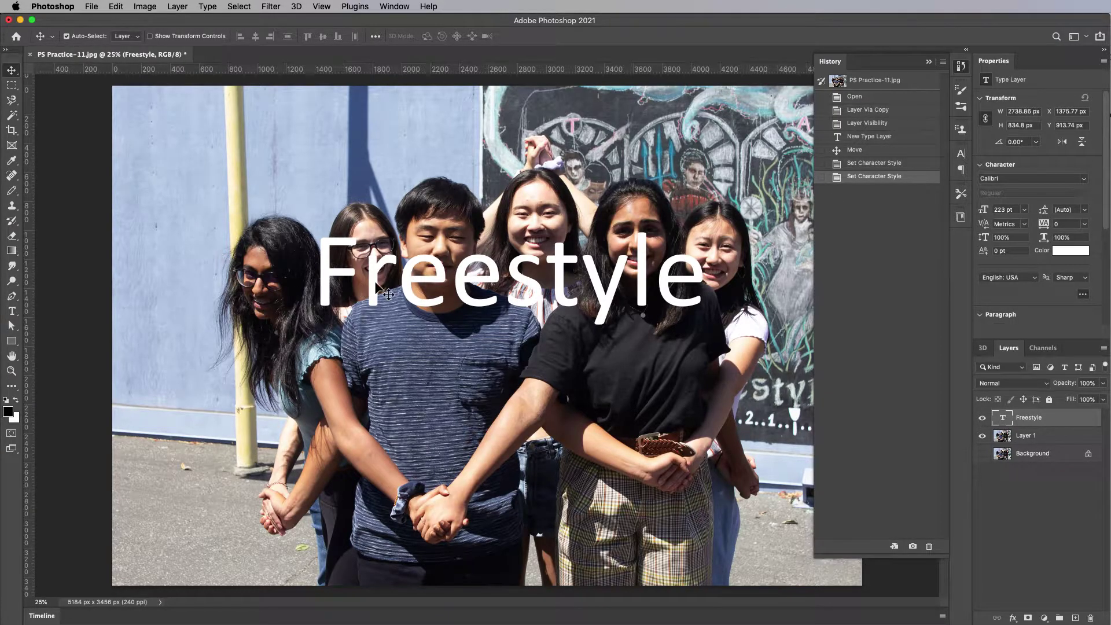
# Step: Try Alter Bold Inline Grunge on the Freestyle text, then settle on Arial Black
pyautogui.doubleClick(1004, 418)
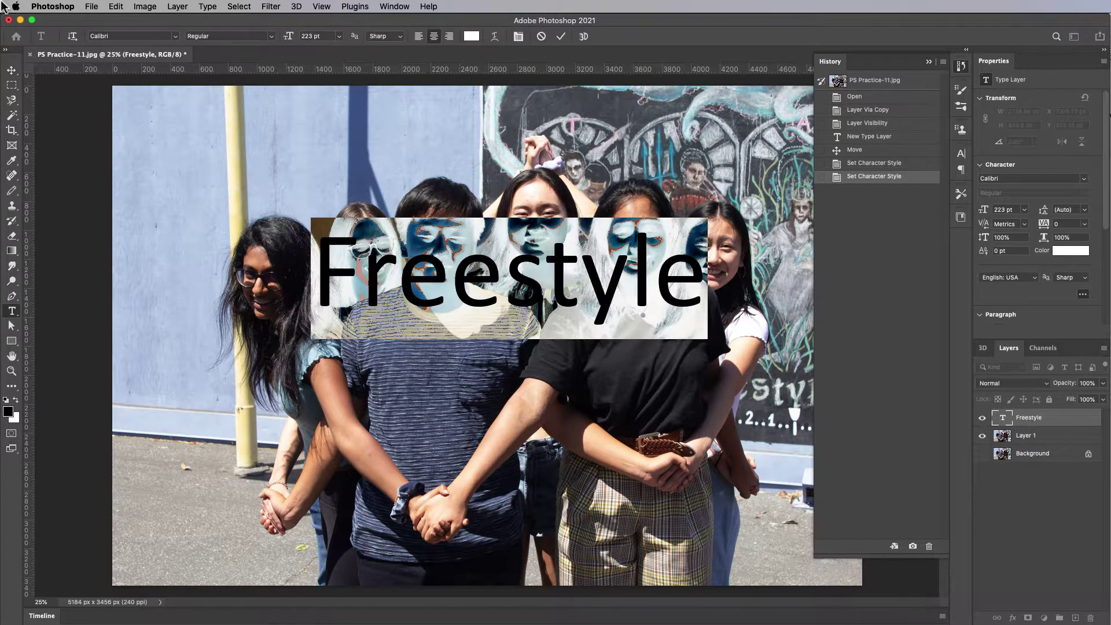
pyautogui.click(175, 37)
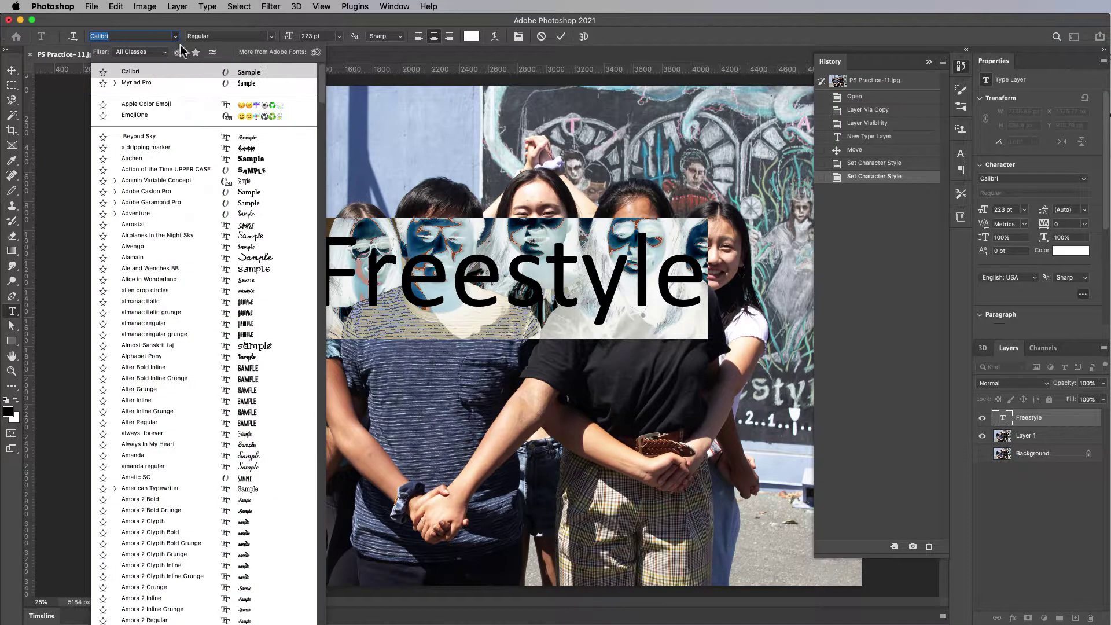
pyautogui.click(257, 379)
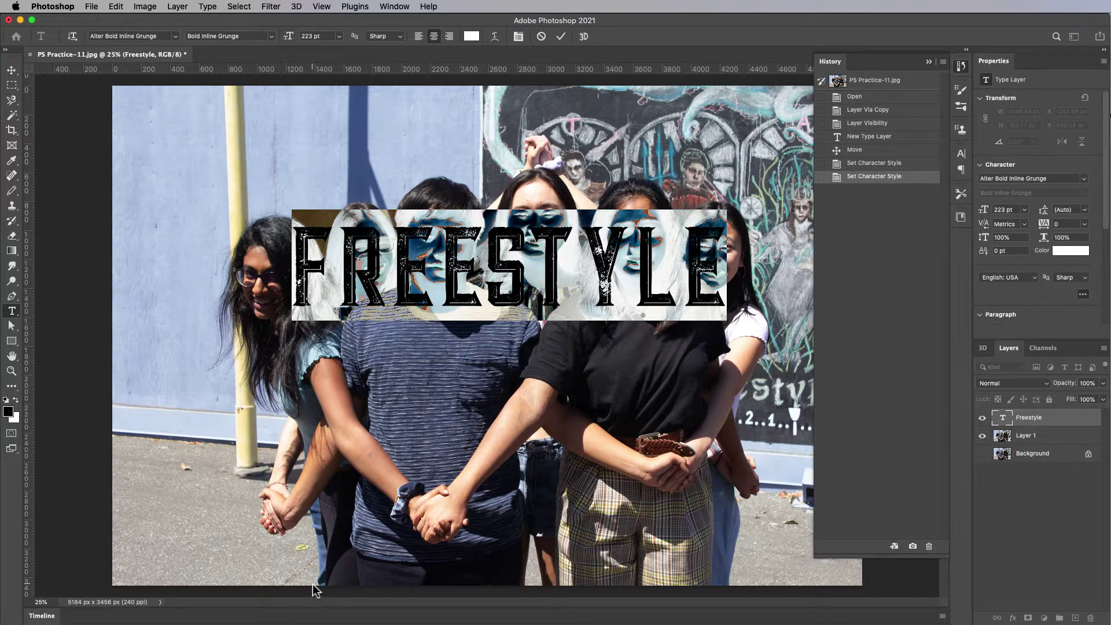
pyautogui.click(175, 36)
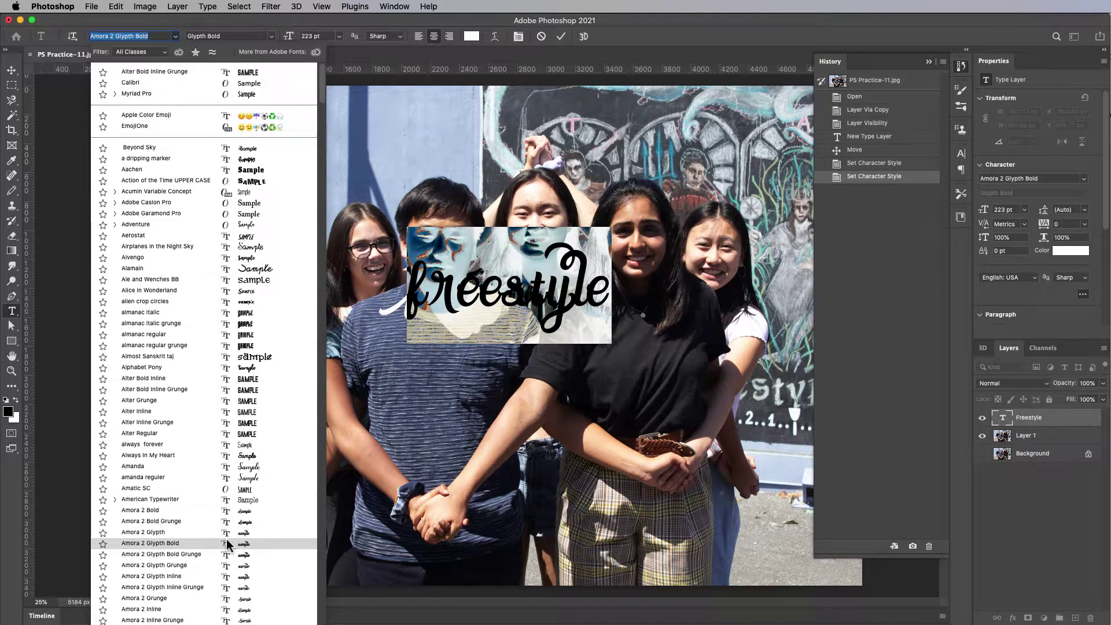
pyautogui.press('Down')
pyautogui.press('Down')
pyautogui.press('Down')
pyautogui.press('Down')
pyautogui.press('Down')
pyautogui.press('Down')
pyautogui.press('Down')
pyautogui.press('Down')
pyautogui.press('Down')
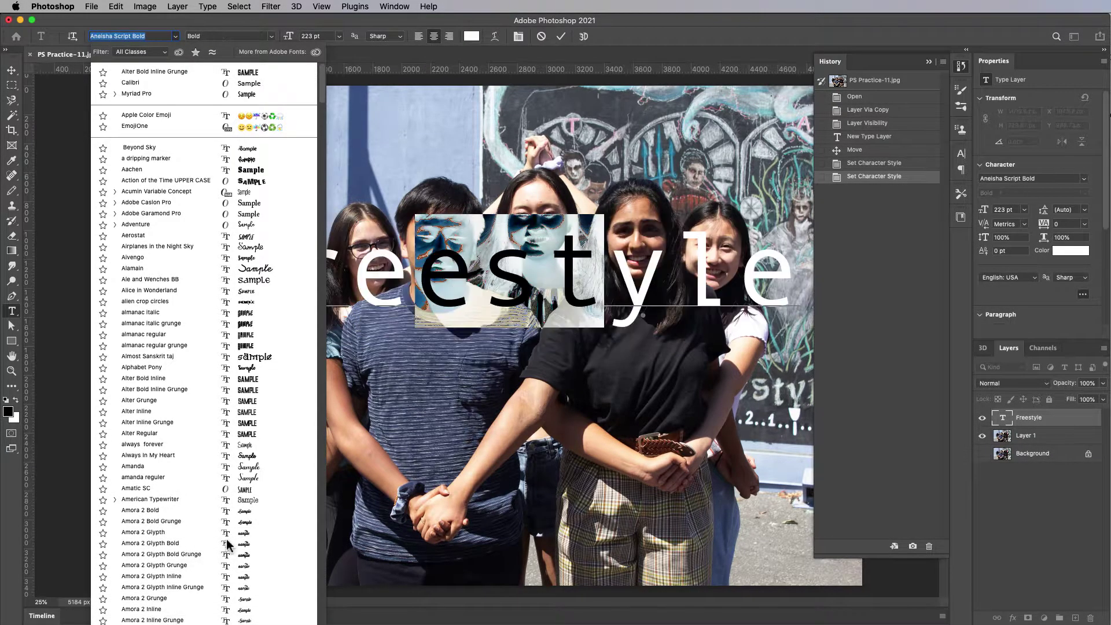
pyautogui.press('Down')
pyautogui.press('Down')
pyautogui.press('Down')
pyautogui.press('Down')
pyautogui.press('Down')
pyautogui.press('Down')
pyautogui.press('Down')
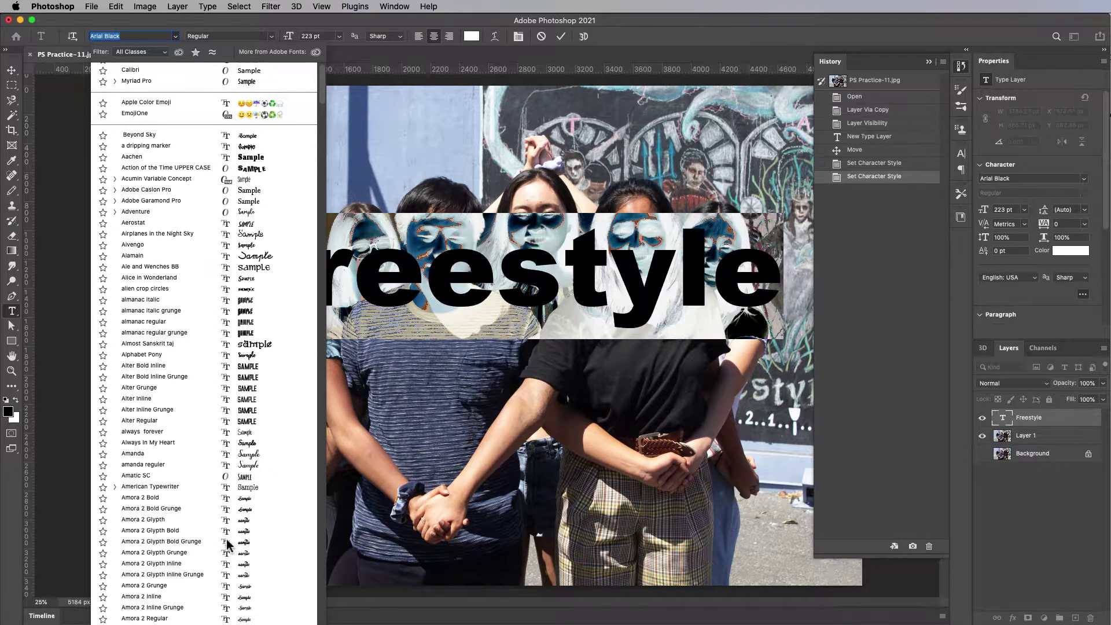
pyautogui.press('Return')
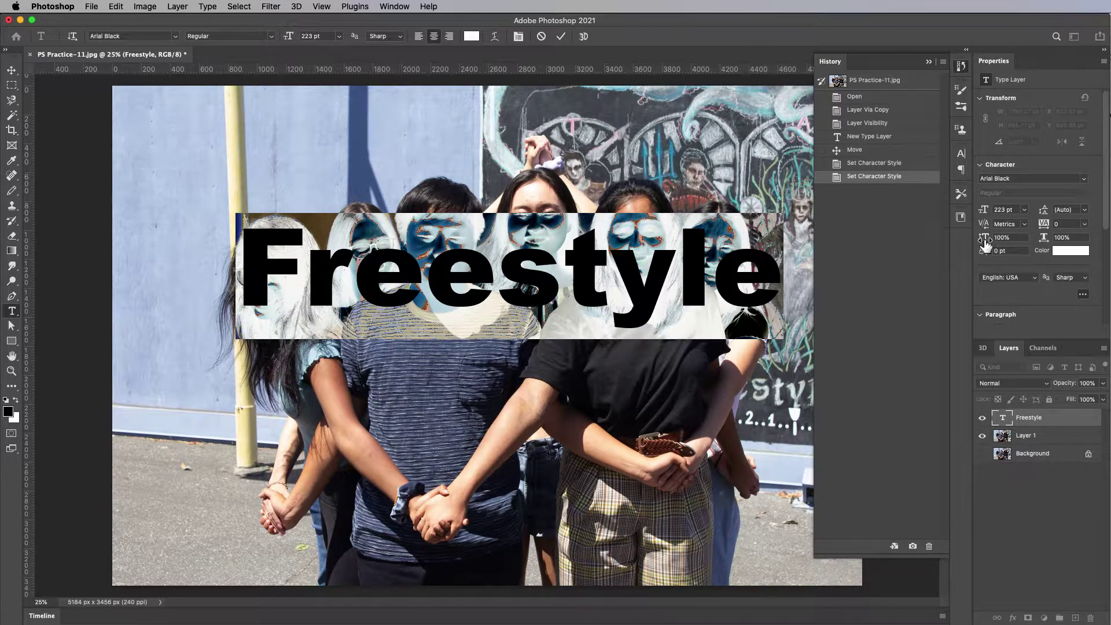
# Step: Stretch the Freestyle text to 225% vertical scale and shift it lower and slightly left
pyautogui.moveTo(985, 243)
pyautogui.mouseDown()
pyautogui.moveTo(1021, 237)
pyautogui.moveTo(986, 243)
pyautogui.moveTo(996, 242)
pyautogui.mouseUp()
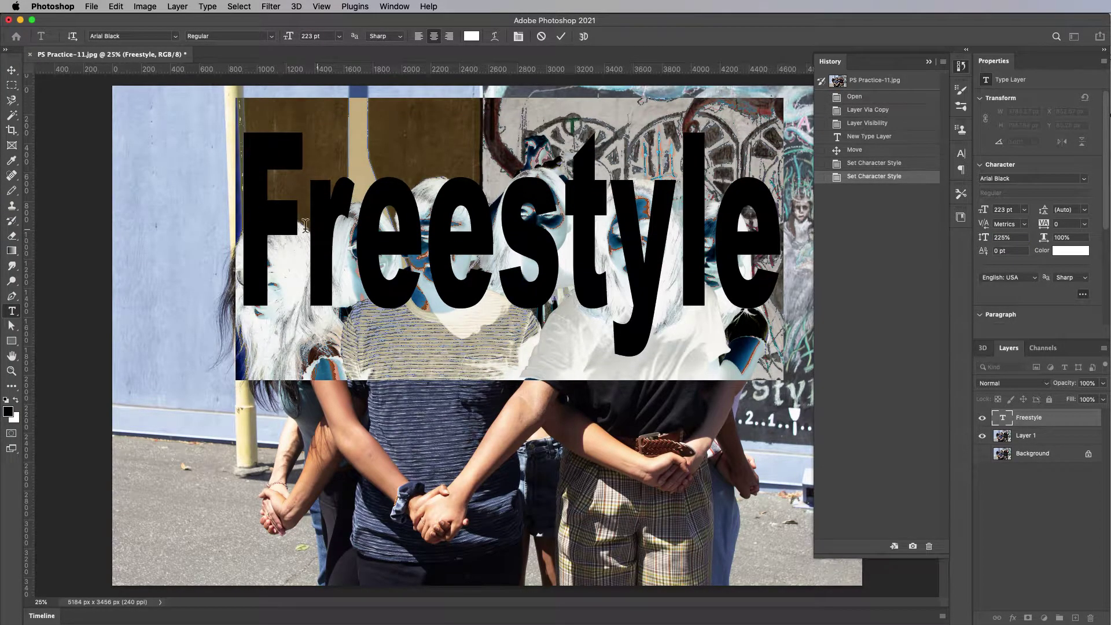
pyautogui.click(11, 70)
pyautogui.moveTo(521, 235); pyautogui.dragTo(507, 256)
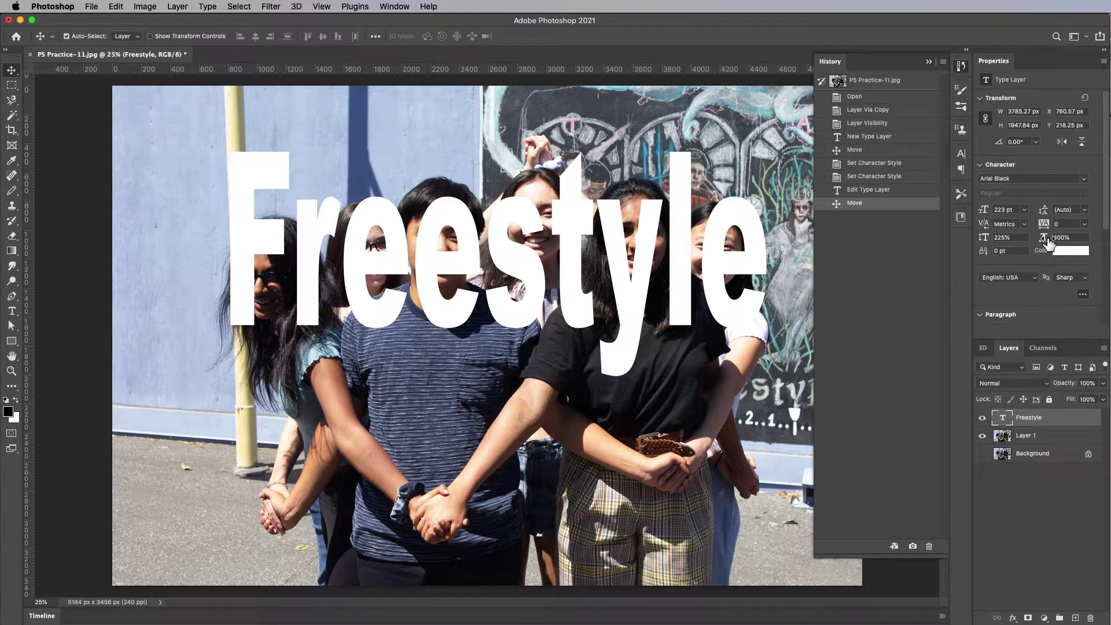
# Step: Widen the text to 147% horizontal scale and shrink it to 189 pt to fit the photo
pyautogui.moveTo(1048, 242); pyautogui.dragTo(1073, 239)
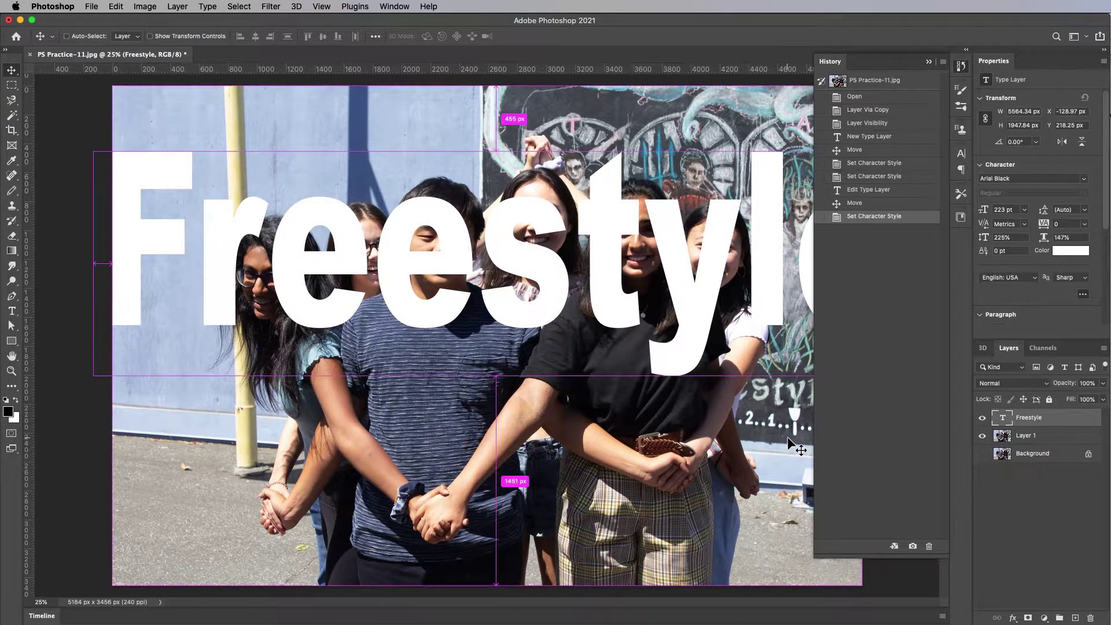
pyautogui.press('super+minus')
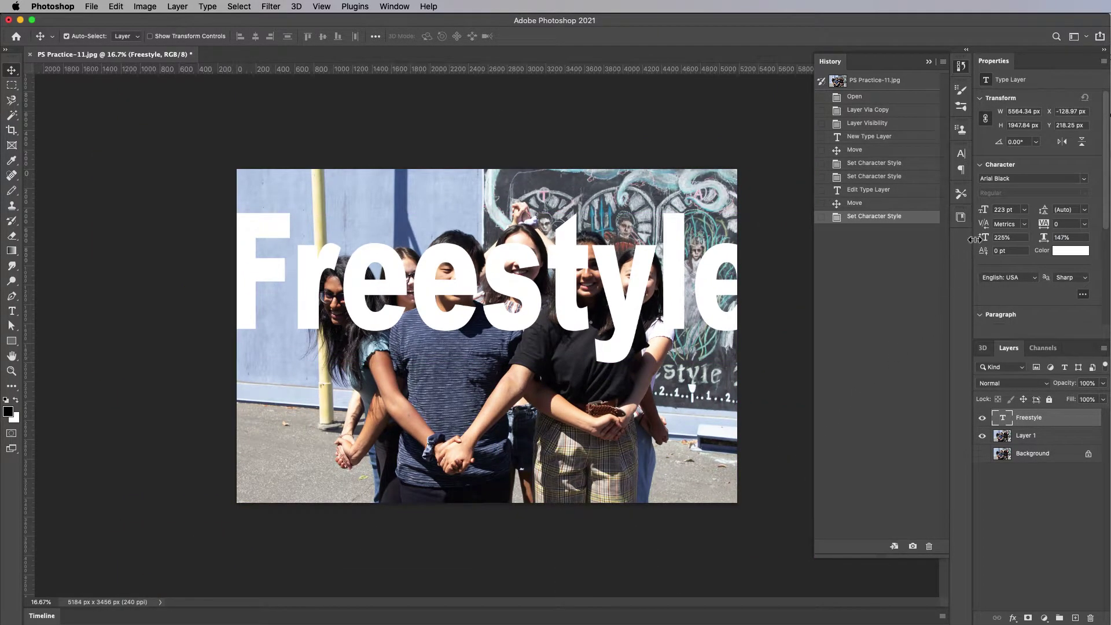
pyautogui.moveTo(984, 212)
pyautogui.mouseDown()
pyautogui.moveTo(965, 217)
pyautogui.moveTo(975, 217)
pyautogui.mouseUp()
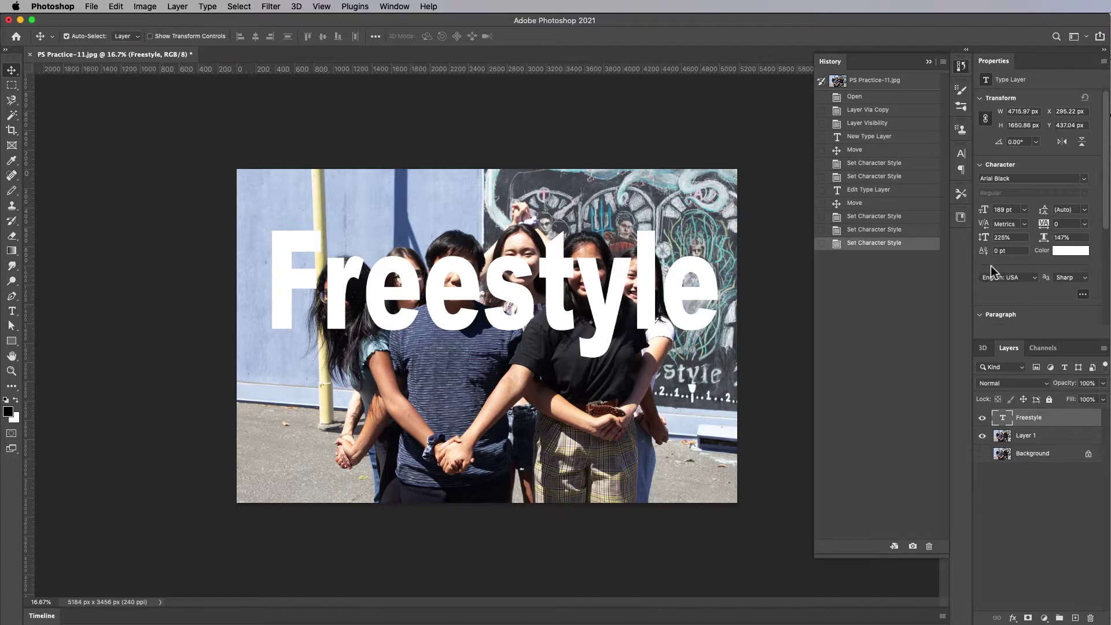
pyautogui.click(1028, 438)
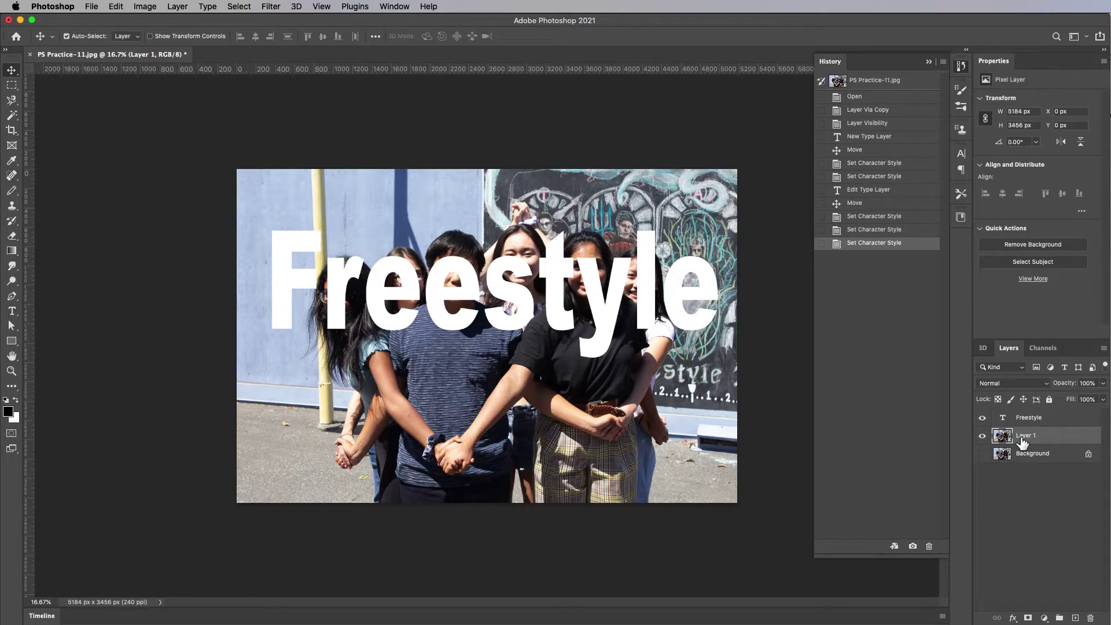
# Step: Move Layer 1 above the Freestyle layer and clip the photo to the text
pyautogui.moveTo(1031, 442); pyautogui.dragTo(1038, 418)
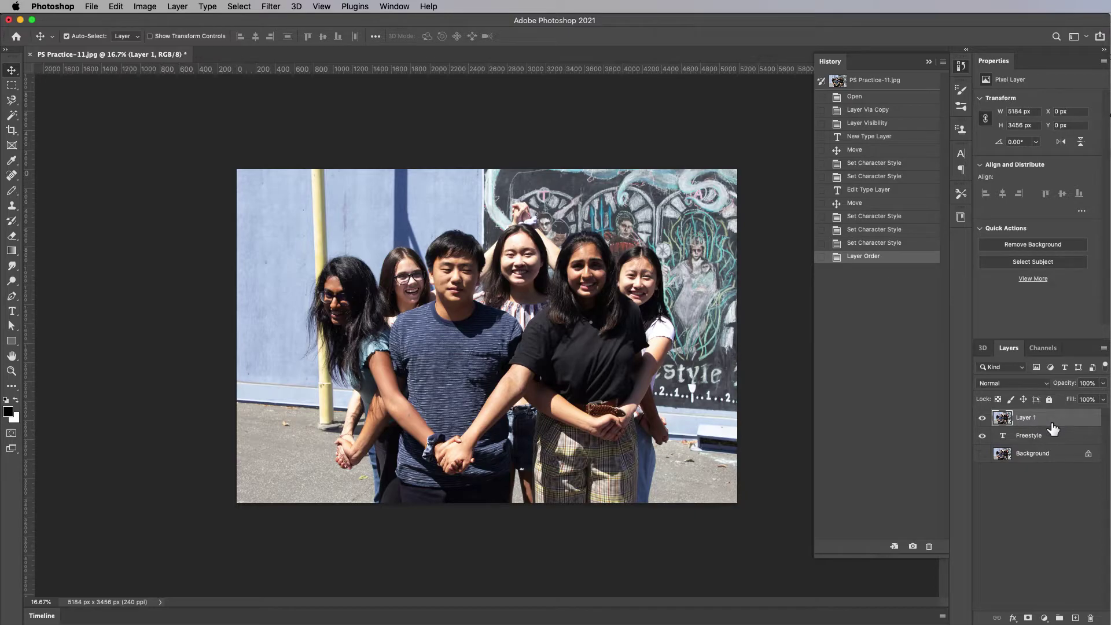
pyautogui.keyDown('alt'); pyautogui.click(1053, 427); pyautogui.keyUp('alt')
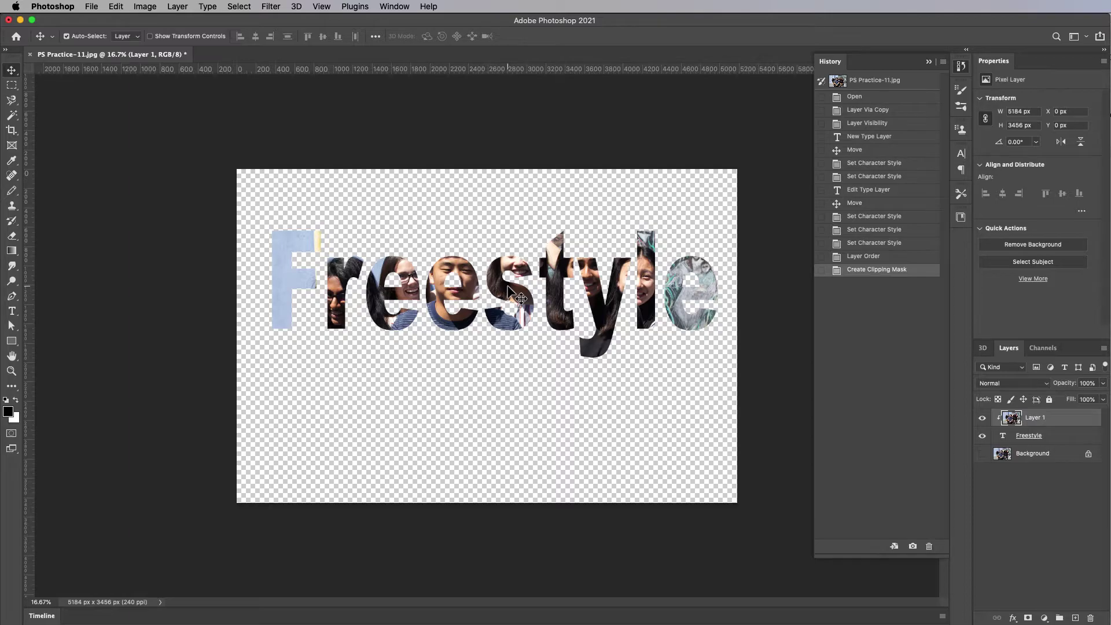
pyautogui.click(1004, 442)
pyautogui.doubleClick(1004, 441)
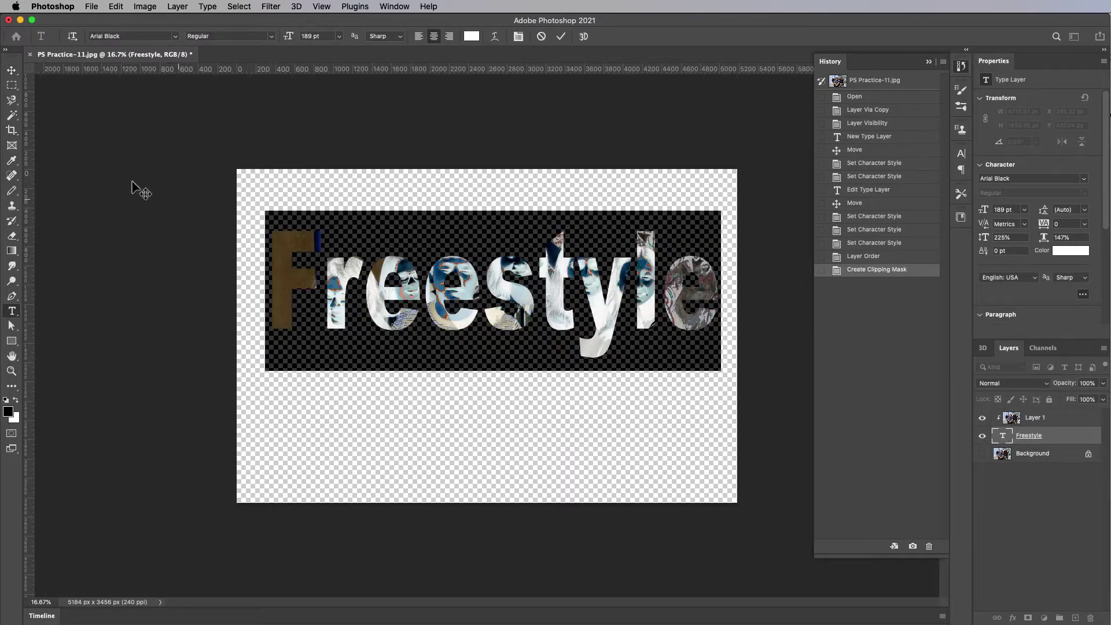
# Step: Change the Freestyle text's font to Alter Bold Inline and commit it
pyautogui.click(174, 36)
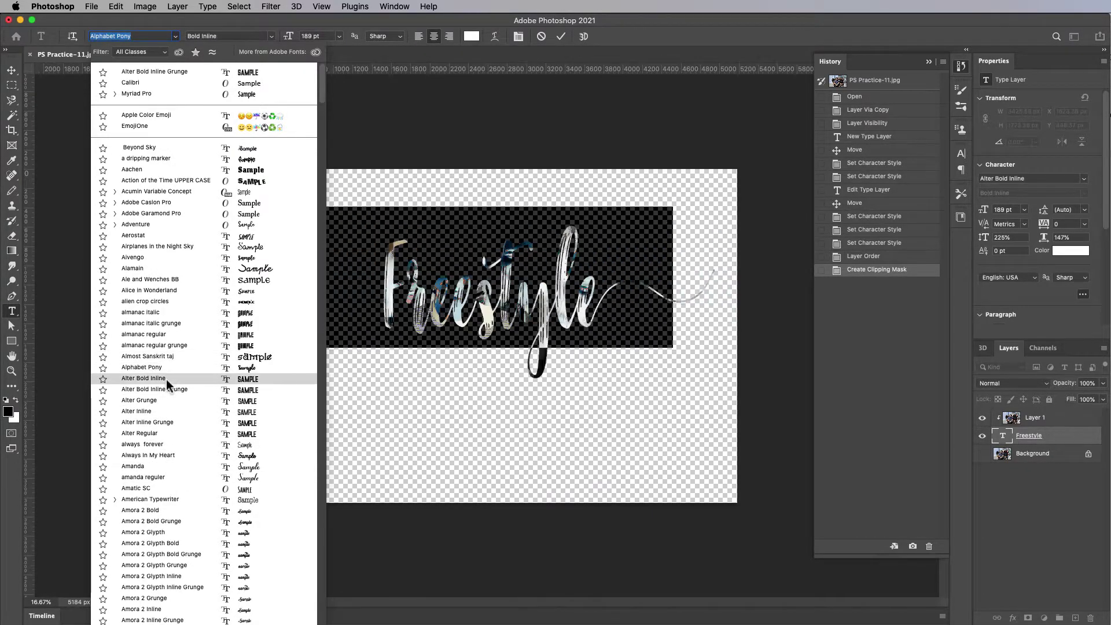
pyautogui.click(166, 379)
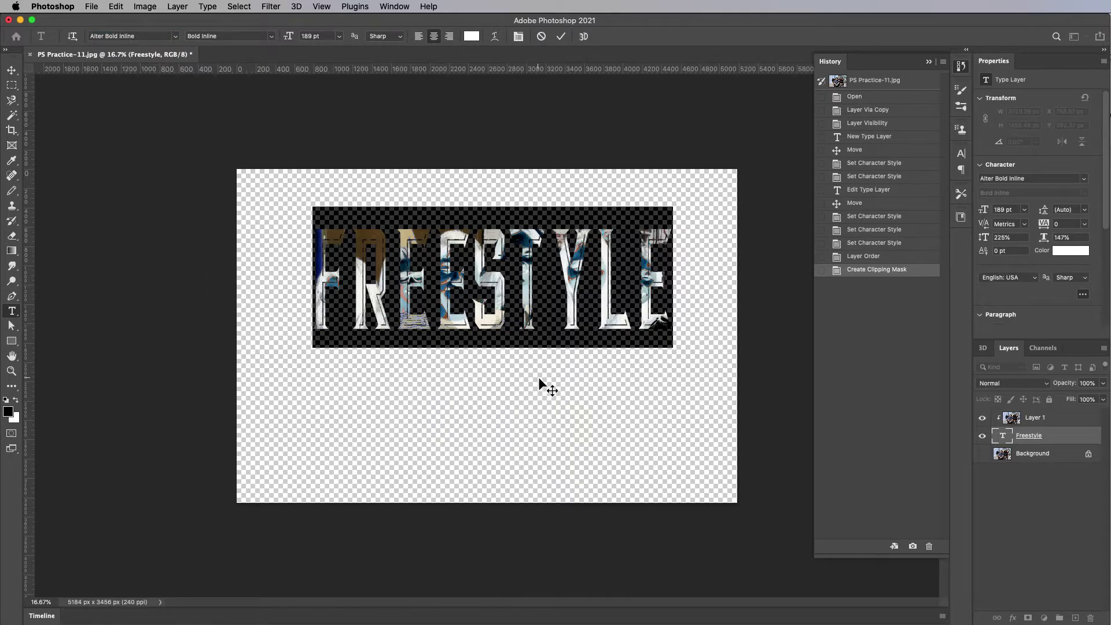
pyautogui.click(11, 70)
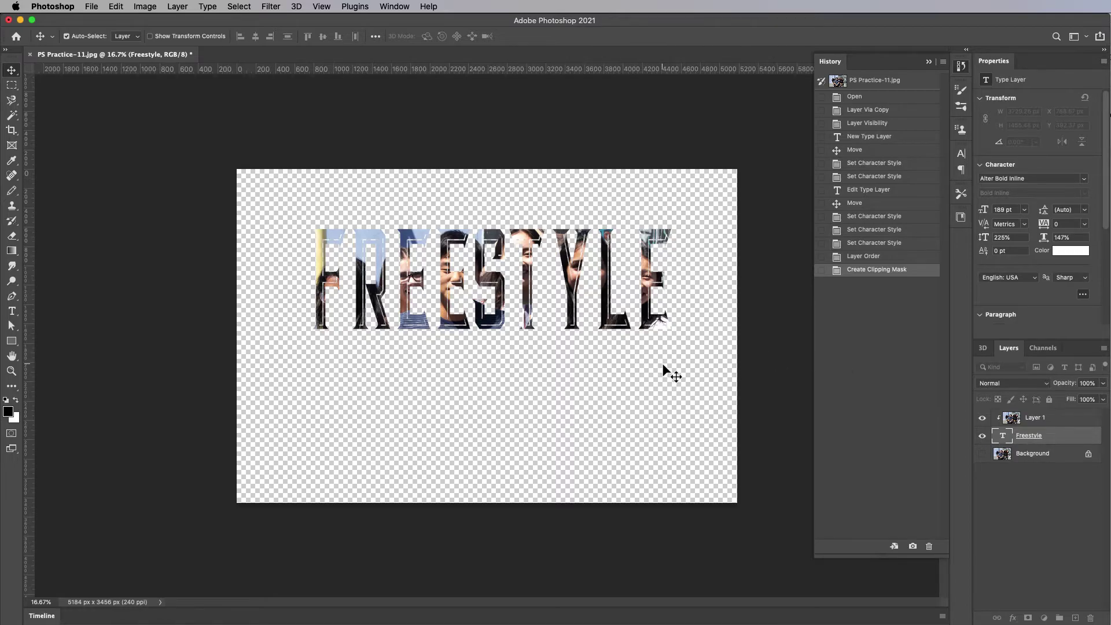
# Step: Trim transparent pixels from all sides, cropping the canvas to 3711 × 1036 px
pyautogui.click(140, 8)
pyautogui.click(145, 141)
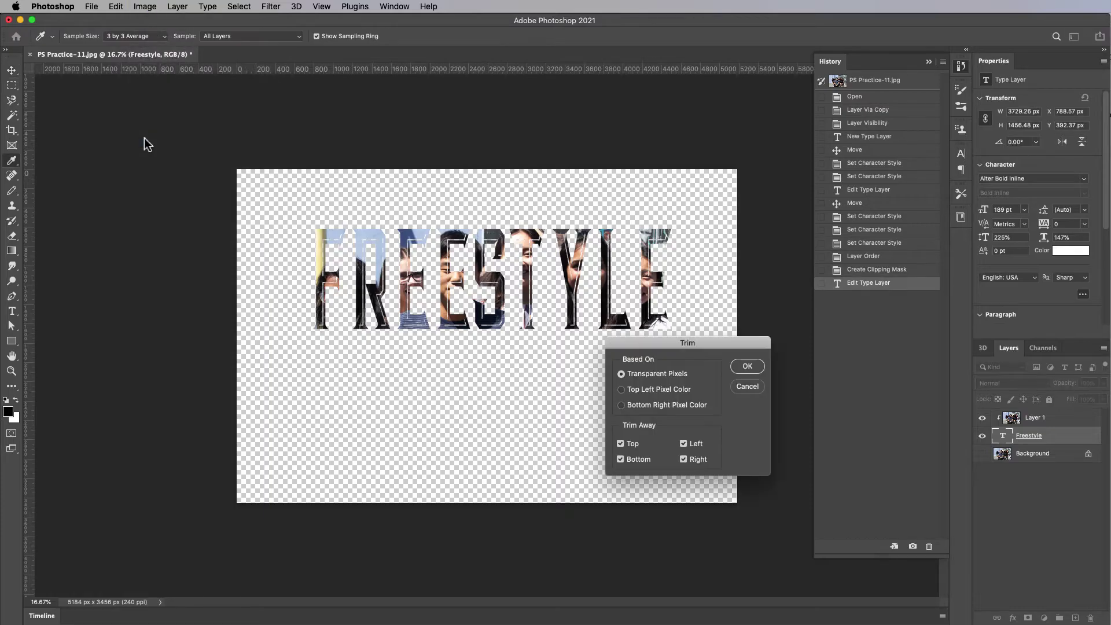
pyautogui.click(747, 366)
pyautogui.press('v')
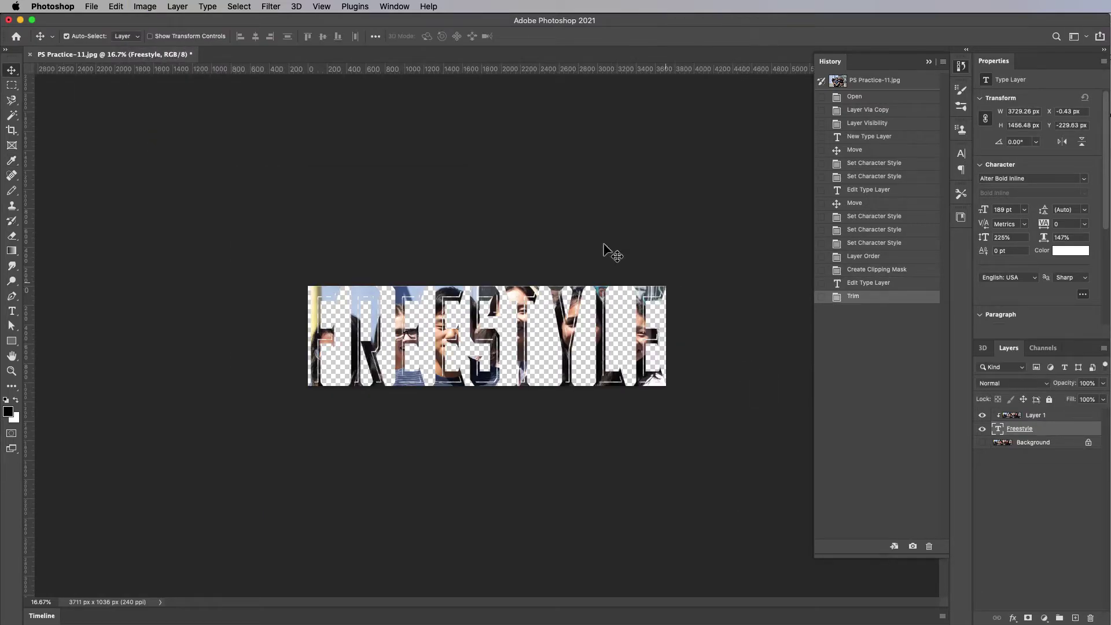
pyautogui.click(91, 7)
# Step: Quick-export a PNG into PNGs for Canvas, named with the student's name plus 'CP Text'
pyautogui.moveTo(101, 169)
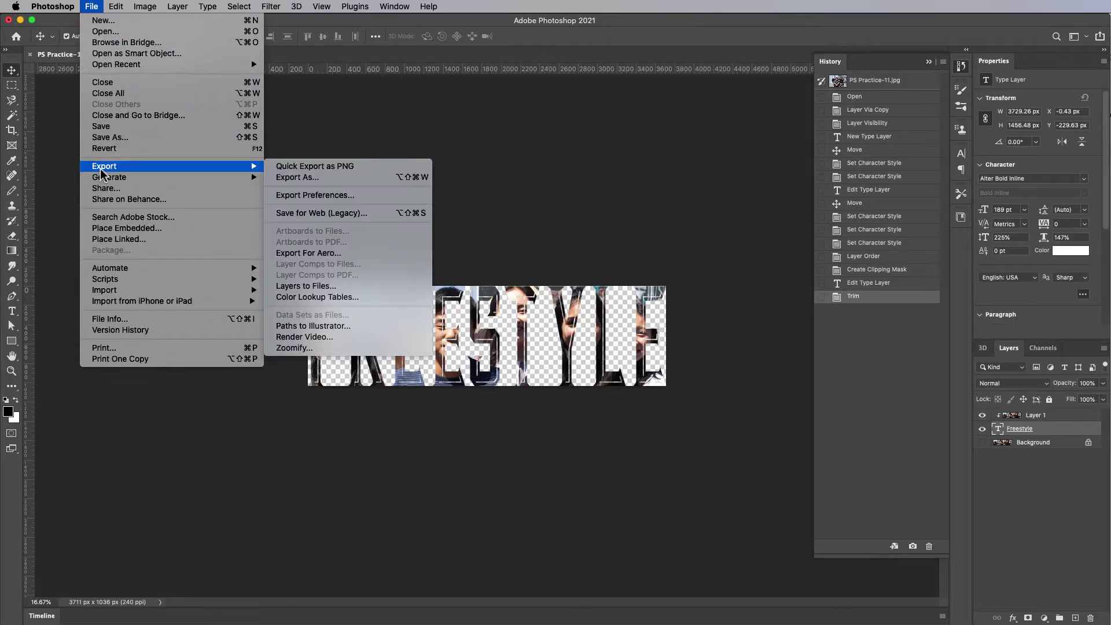
pyautogui.click(311, 166)
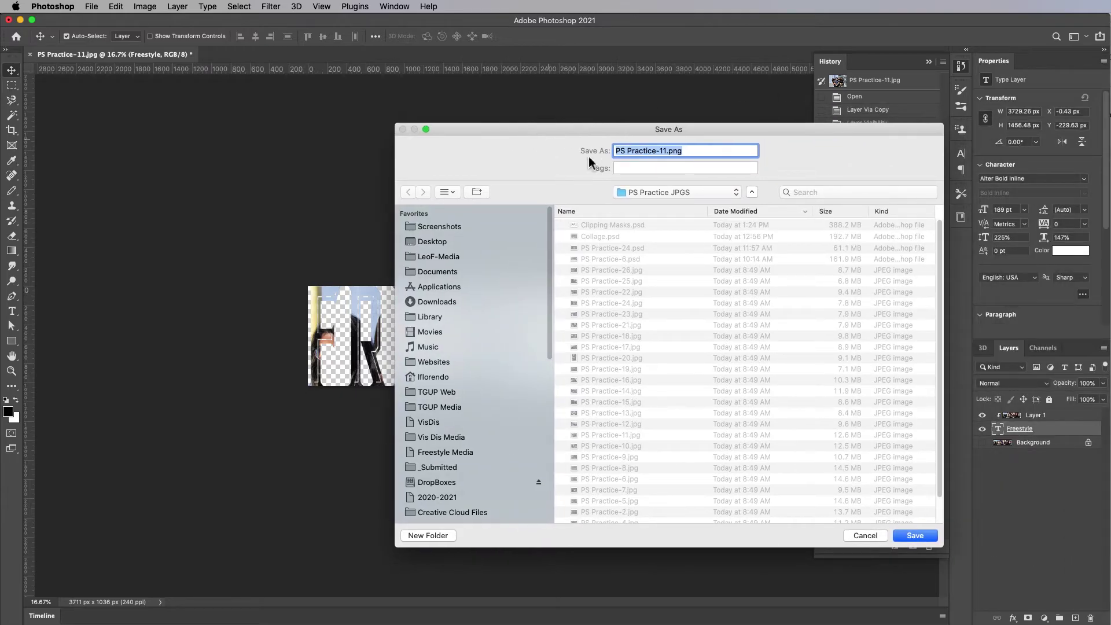
pyautogui.click(673, 195)
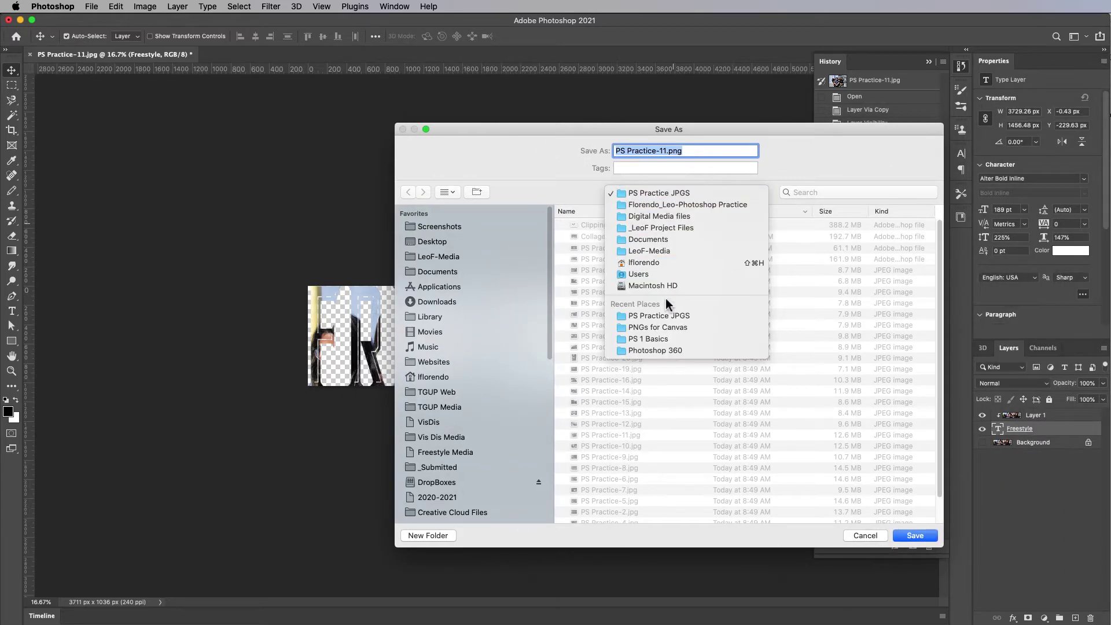
pyautogui.click(648, 328)
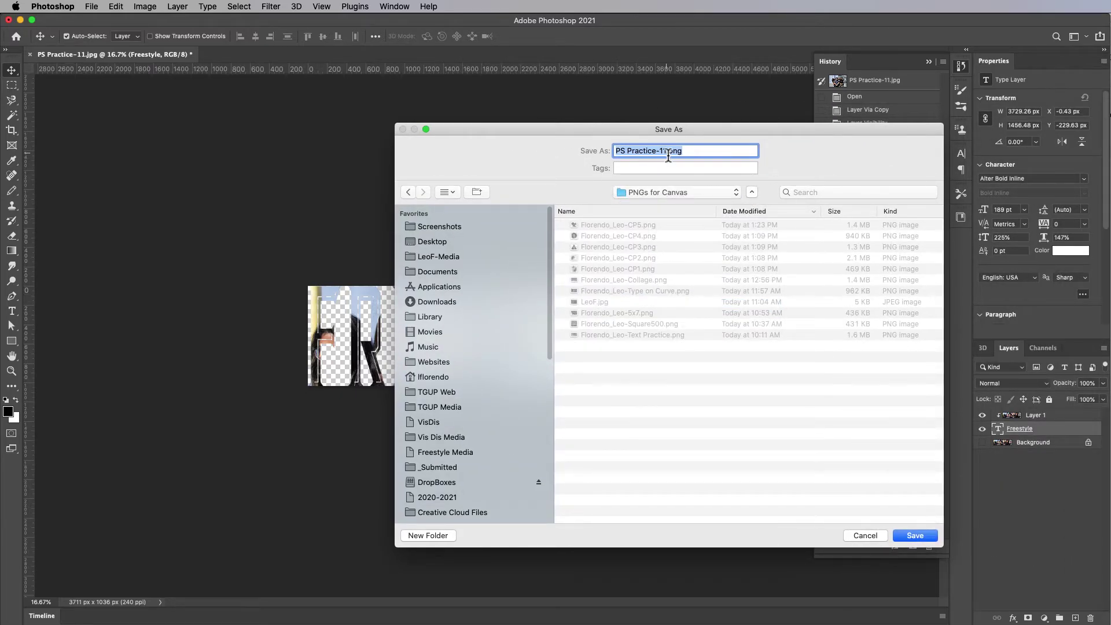
pyautogui.click(616, 226)
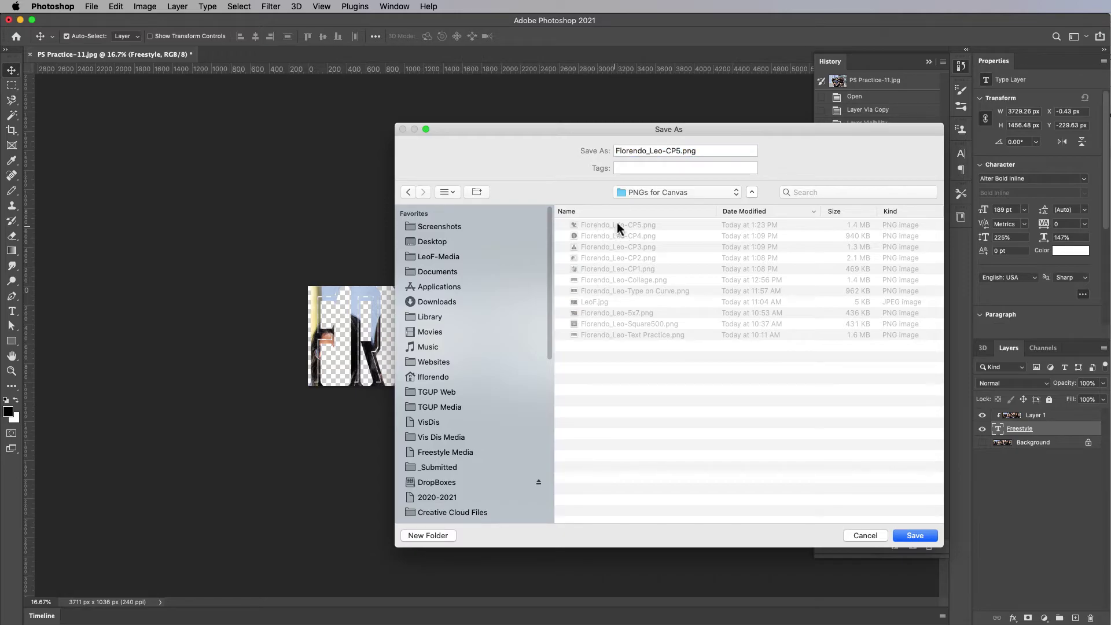
pyautogui.doubleClick(671, 151)
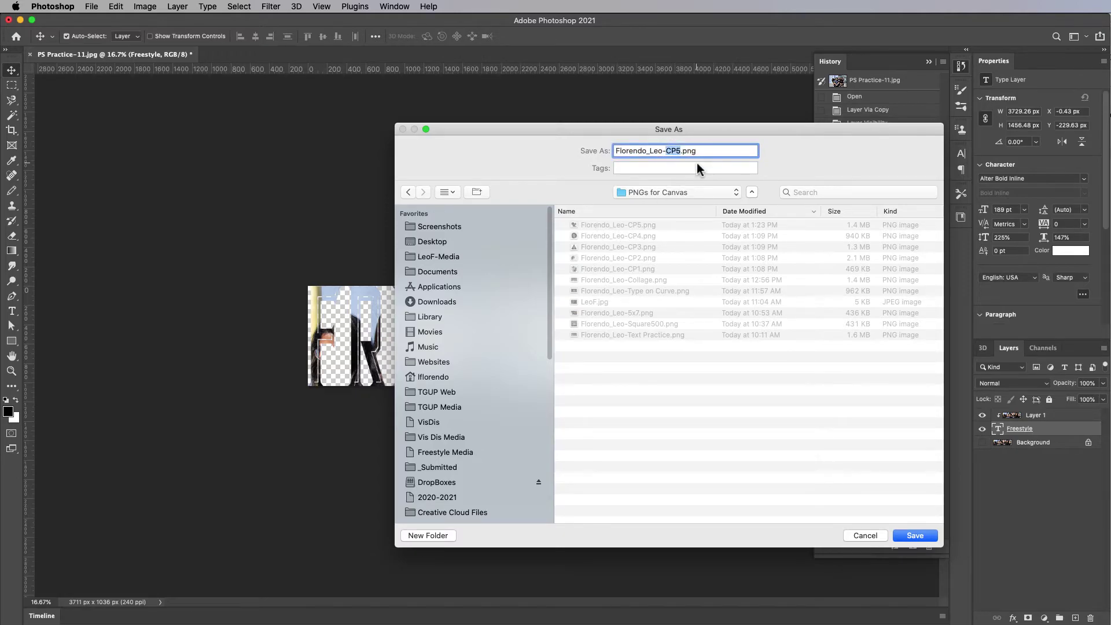
pyautogui.write('C')
pyautogui.click(913, 536)
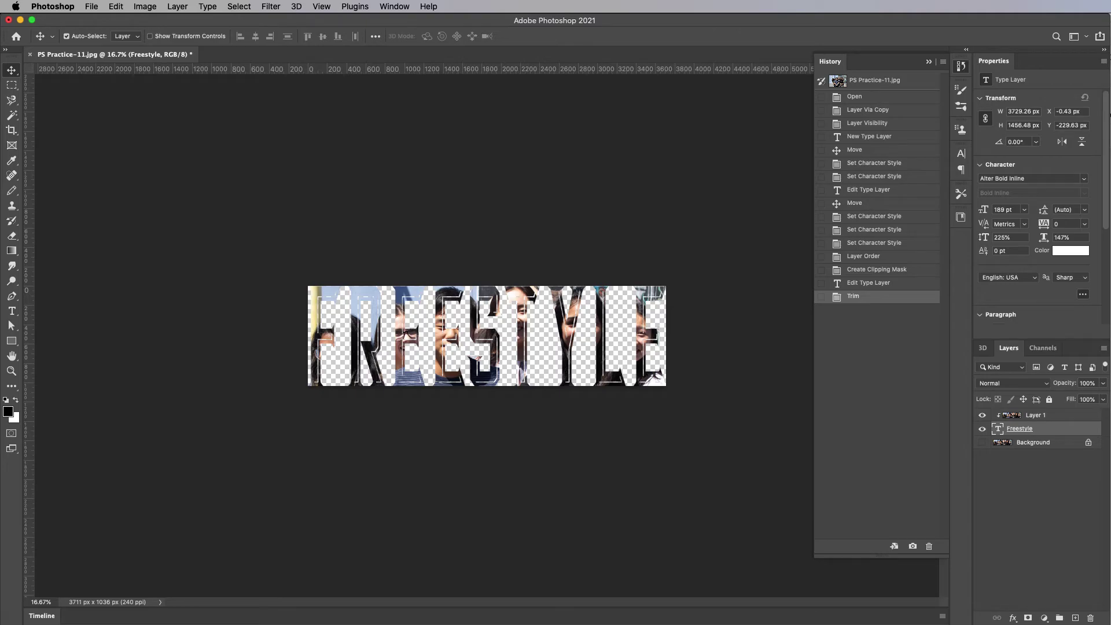
pyautogui.click(678, 230)
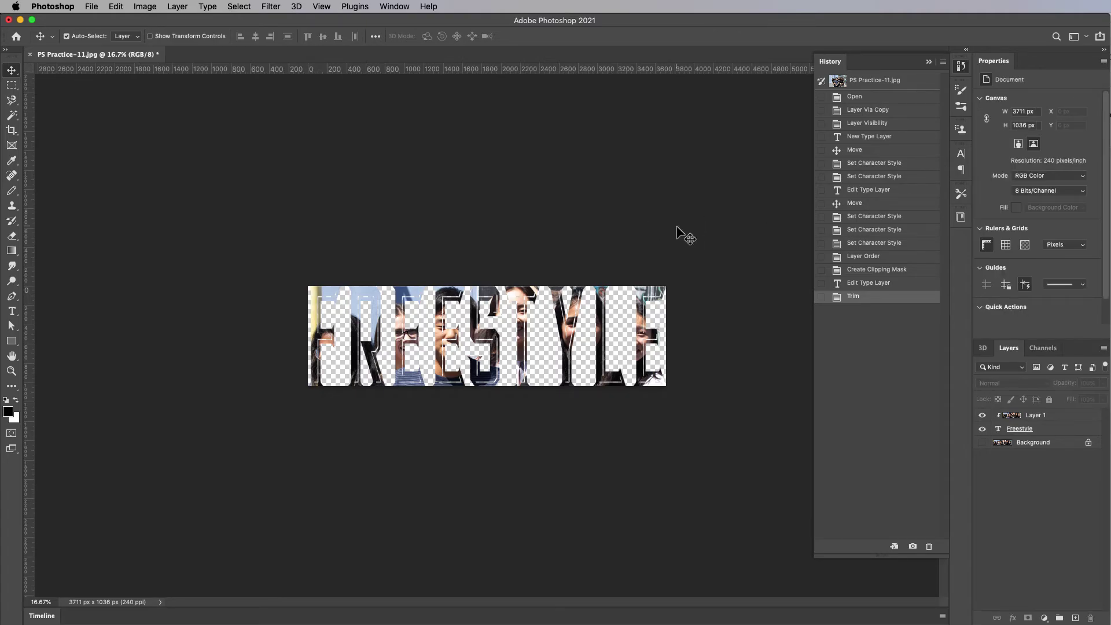
# Step: Save the project on the computer as PS Practice-11.psd with maximum compatibility, then close it
pyautogui.press('super+shift+s')
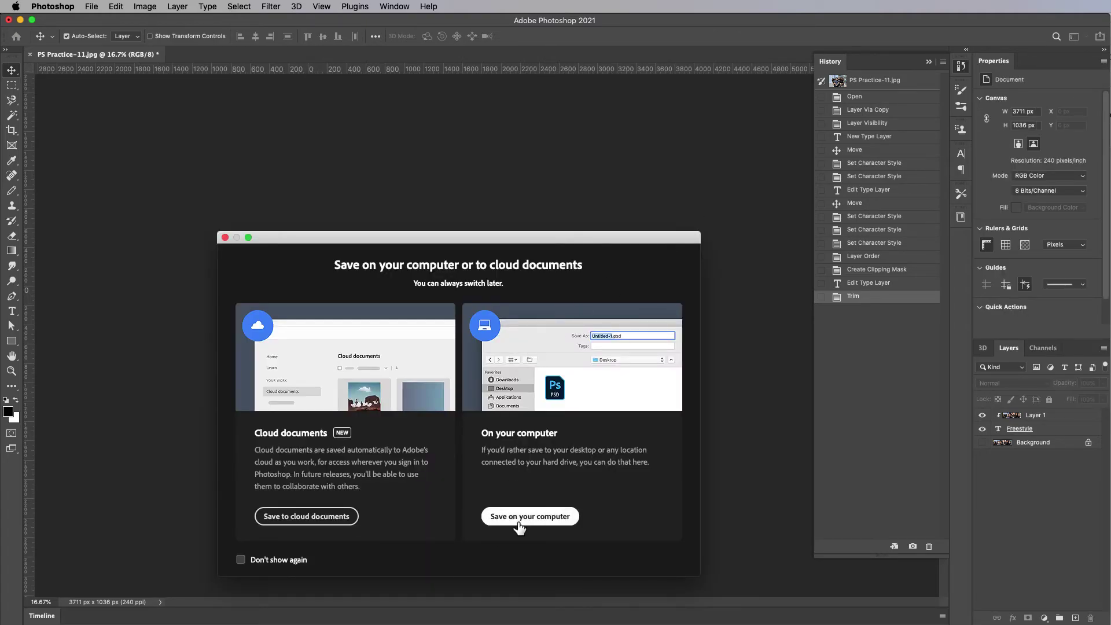
pyautogui.click(519, 516)
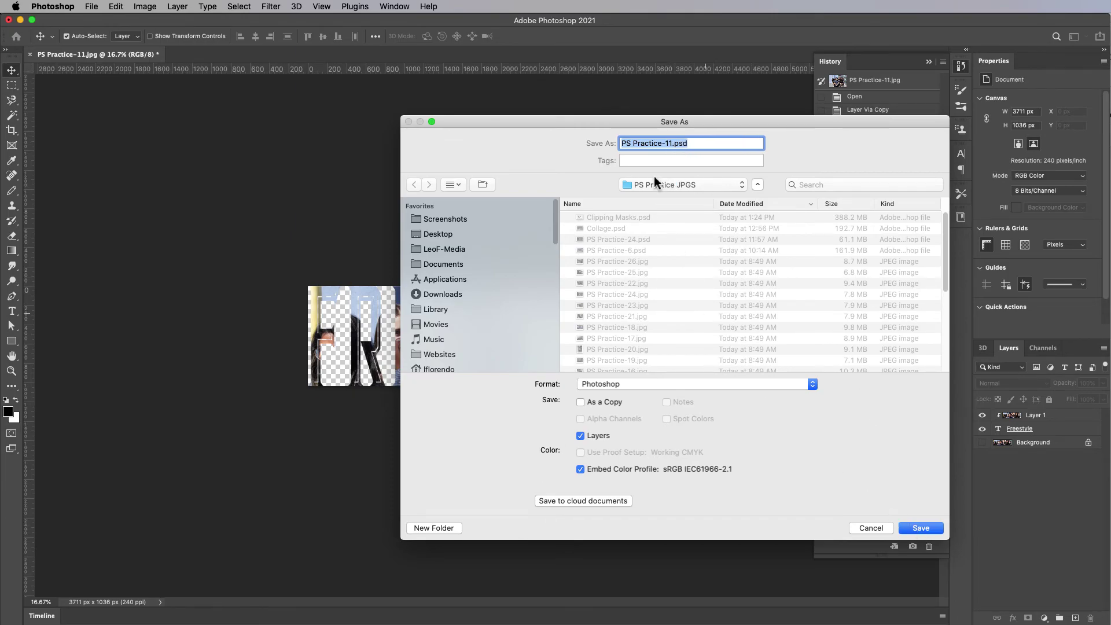
pyautogui.click(910, 528)
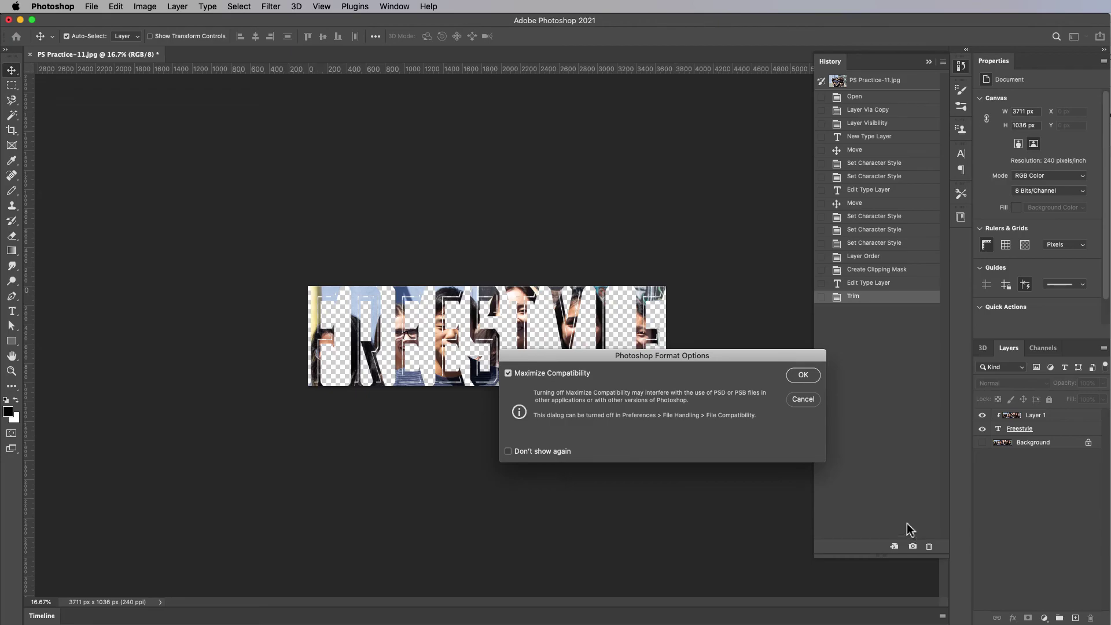
pyautogui.click(801, 377)
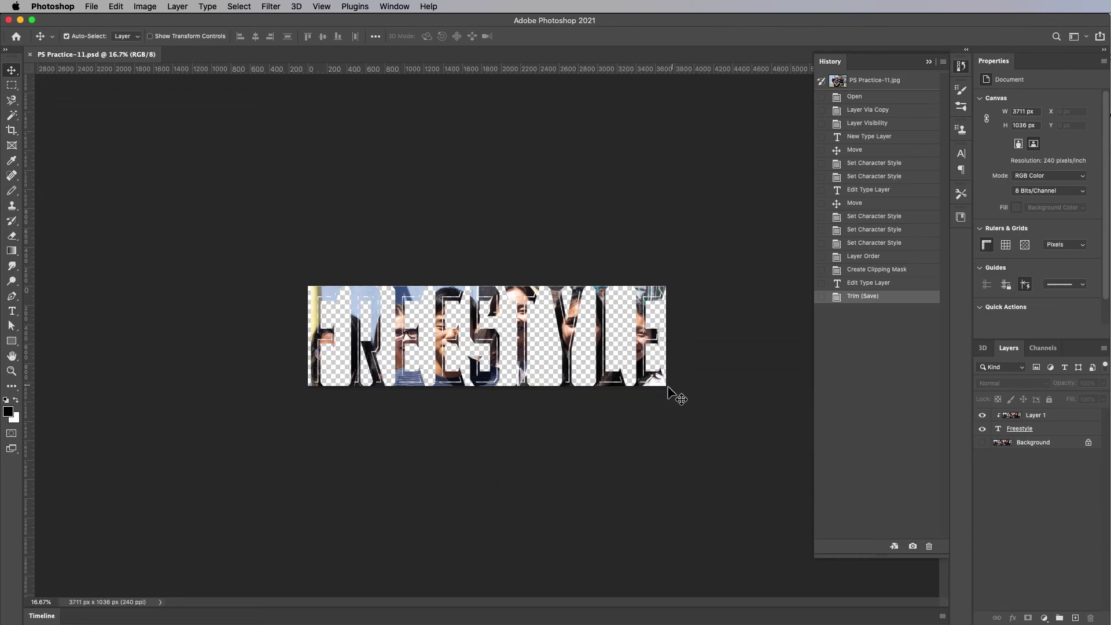
pyautogui.press('super+w')
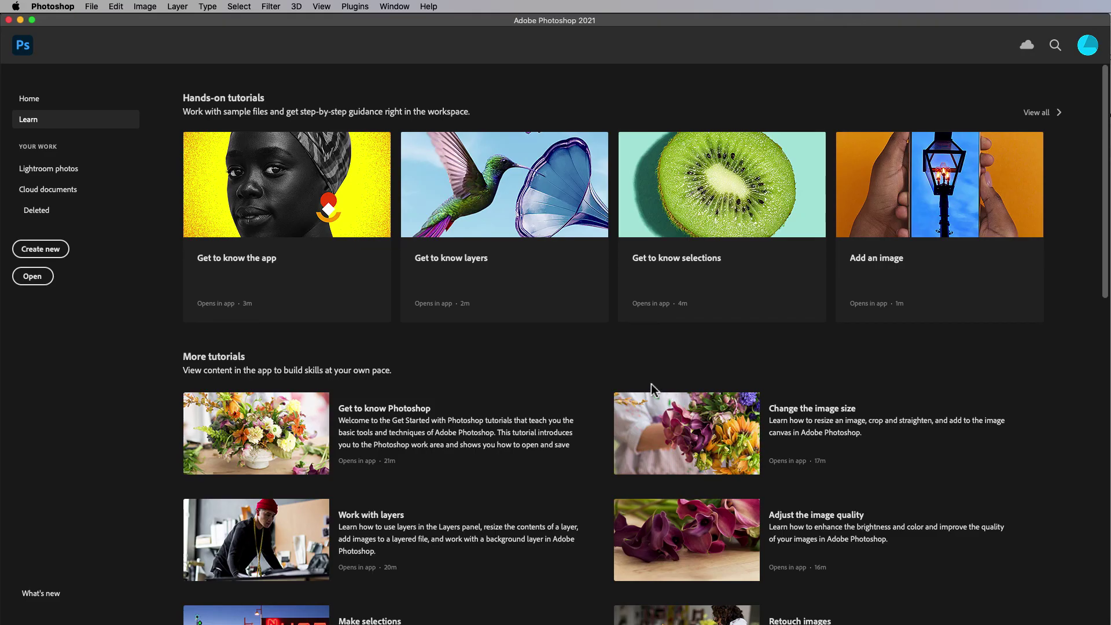